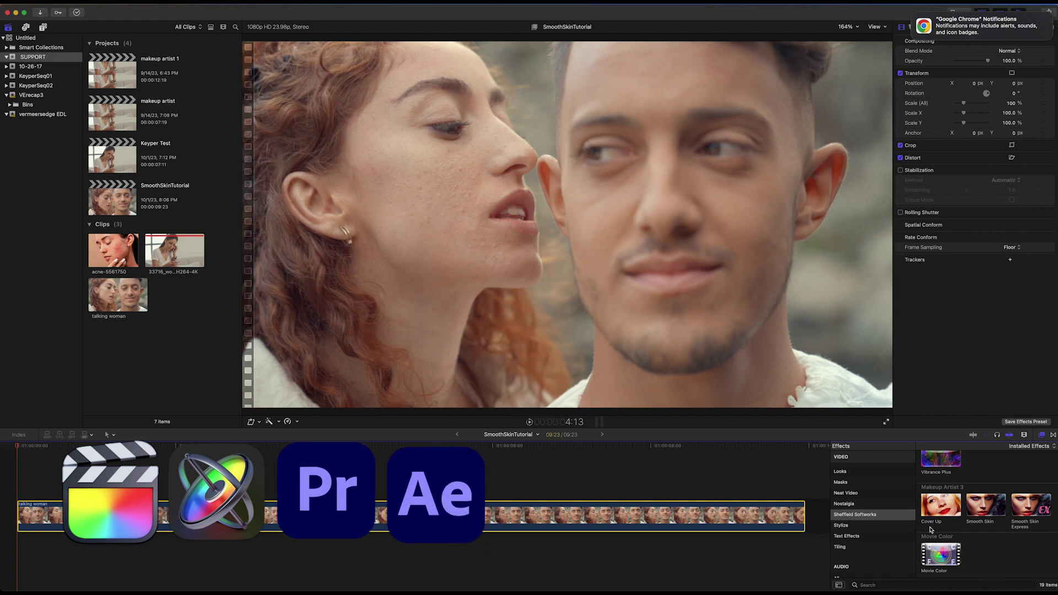
Apply Smooth Skin to the talking woman clip and set the View to Original.
drag(964, 506, 668, 521)
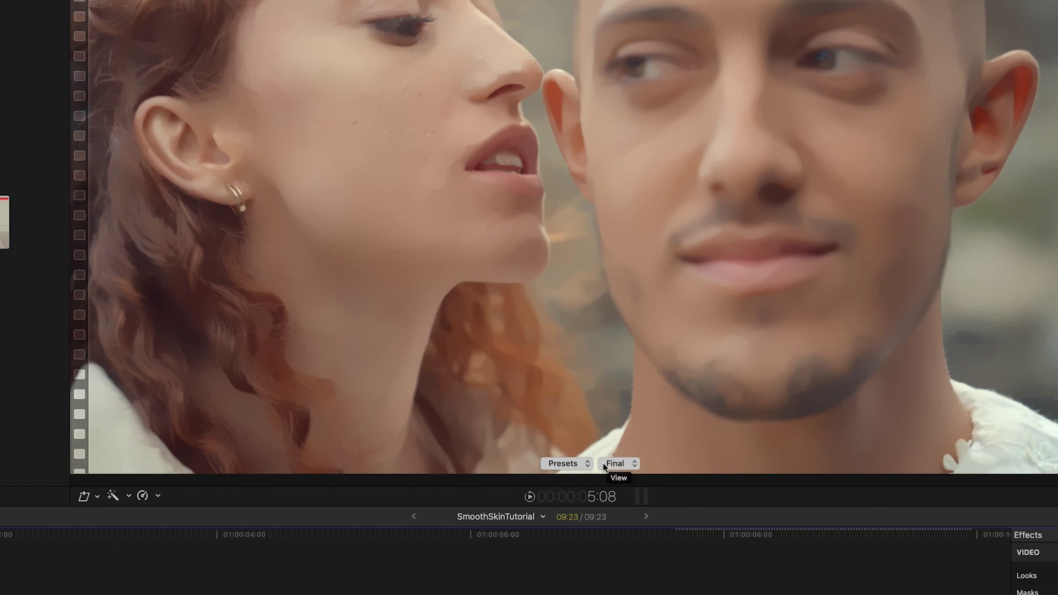
click(604, 466)
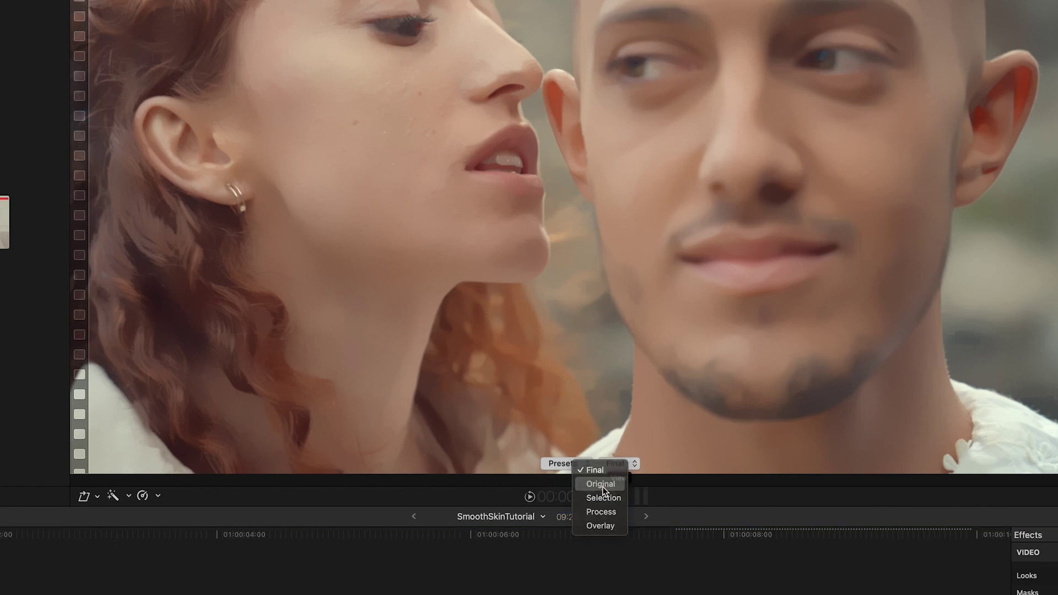
click(603, 485)
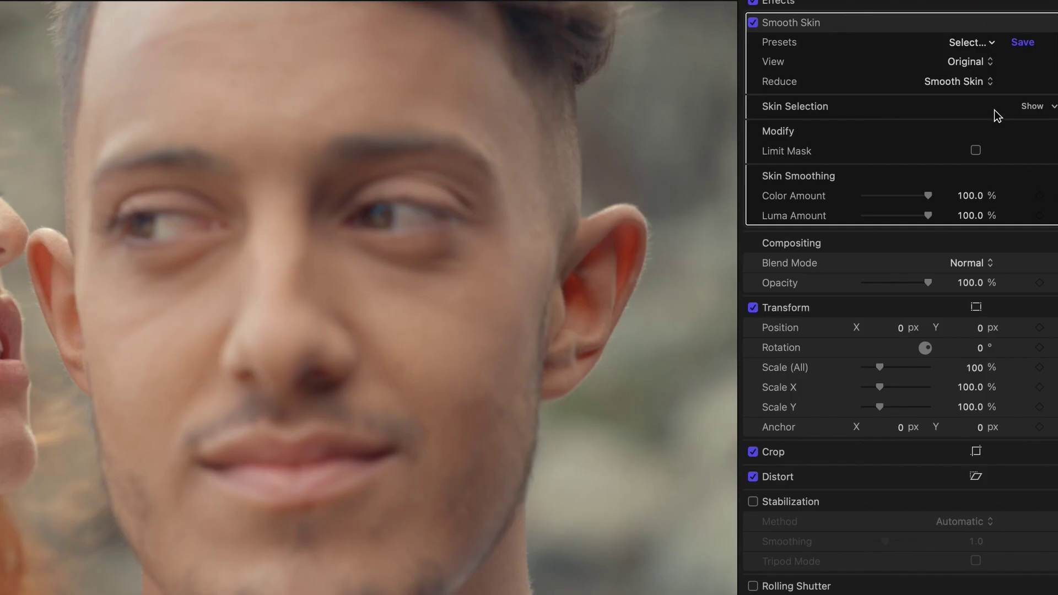
Set Key Control to On Screen and refine the skin key's hue and saturation on the colour wheel.
click(1033, 107)
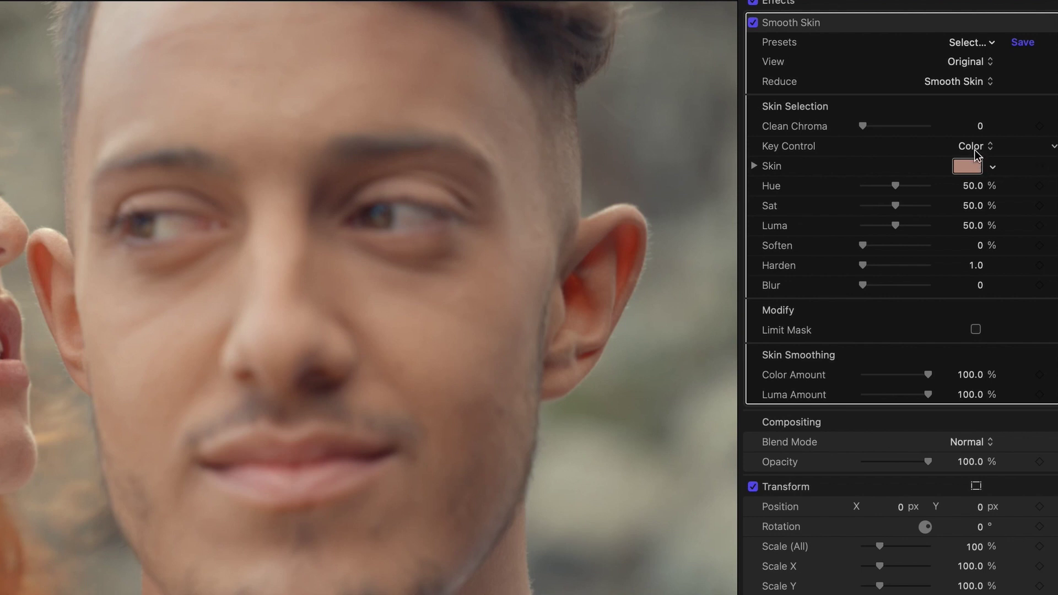
click(973, 147)
click(974, 166)
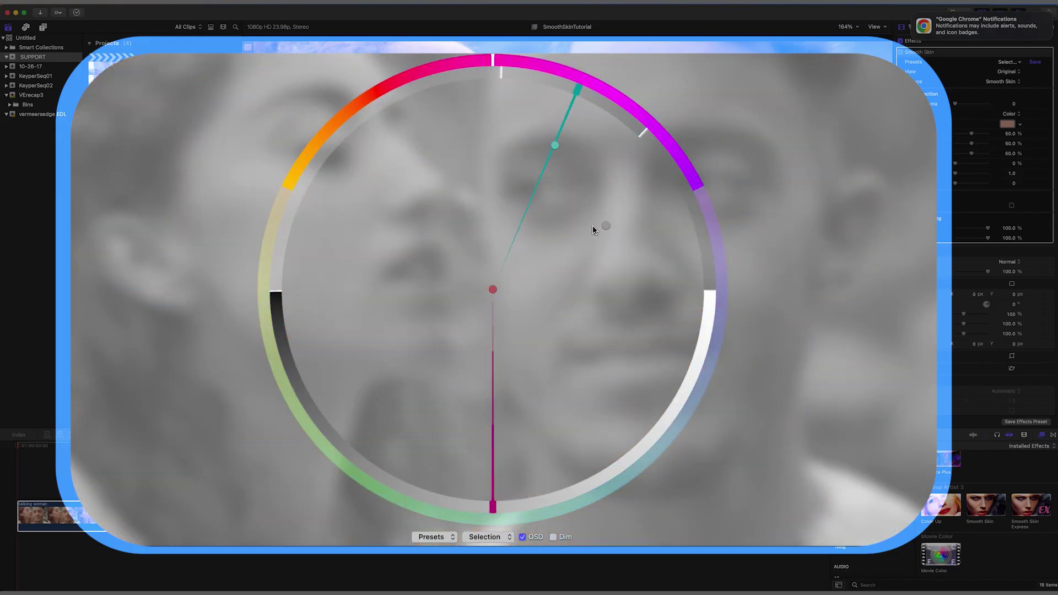
mouse_move(593, 229)
mouse_down()
mouse_move(685, 236)
mouse_move(633, 397)
mouse_move(614, 397)
mouse_move(664, 324)
mouse_up()
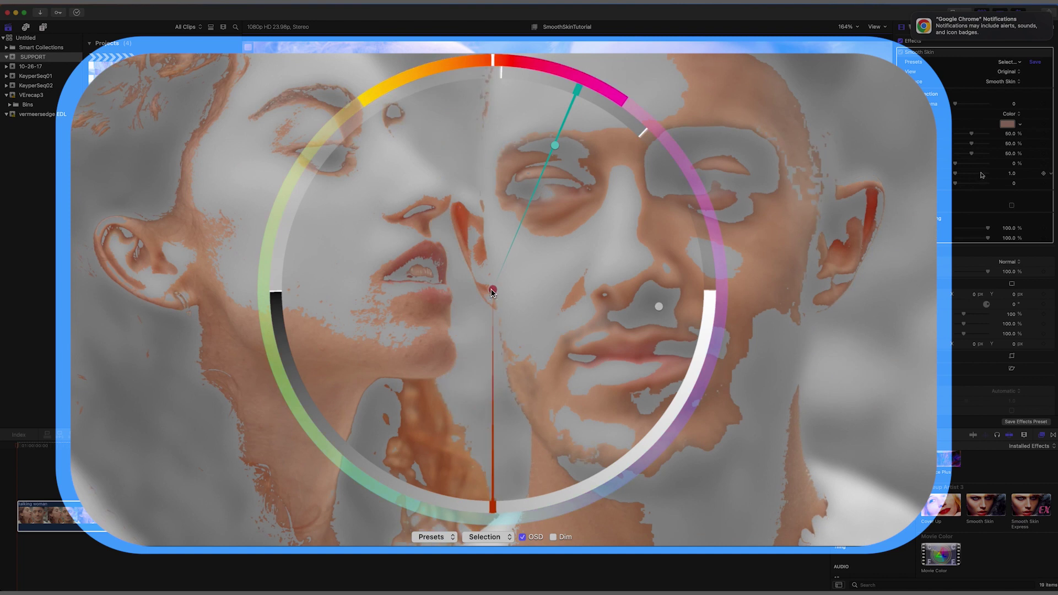
drag(492, 289, 573, 393)
drag(557, 141, 469, 185)
drag(574, 394, 500, 398)
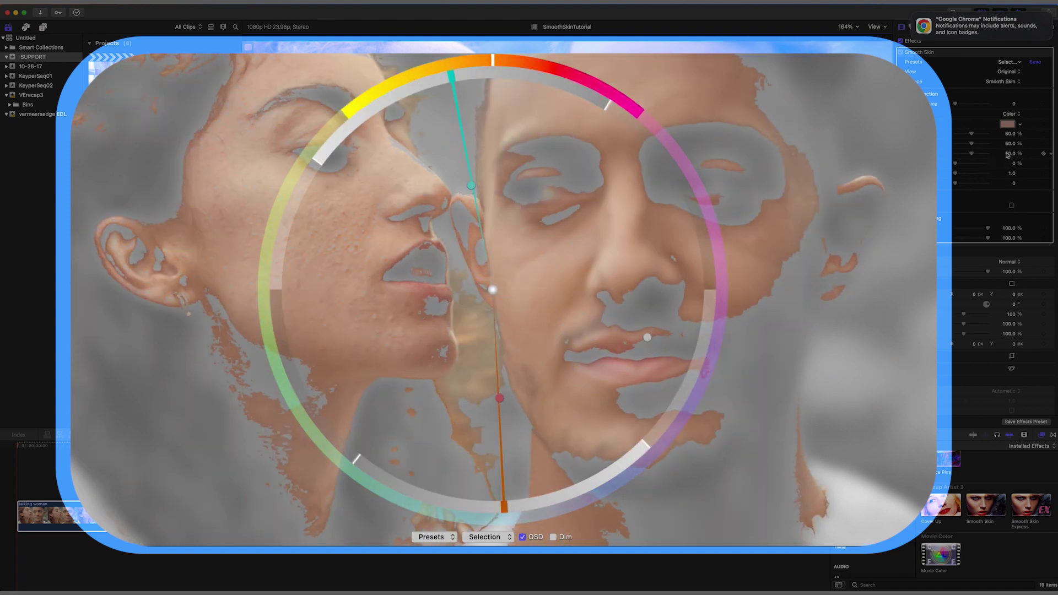
click(1007, 125)
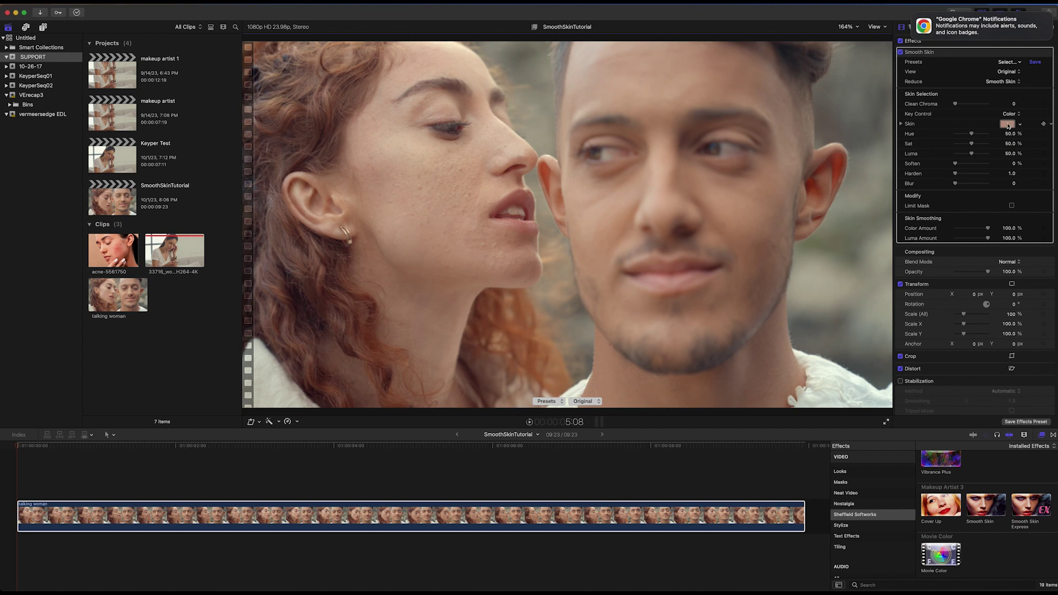
Resample the skin colour from the woman's cheek (hue 25°, saturation 33%, brightness 78%) and preview Selection view.
click(1007, 125)
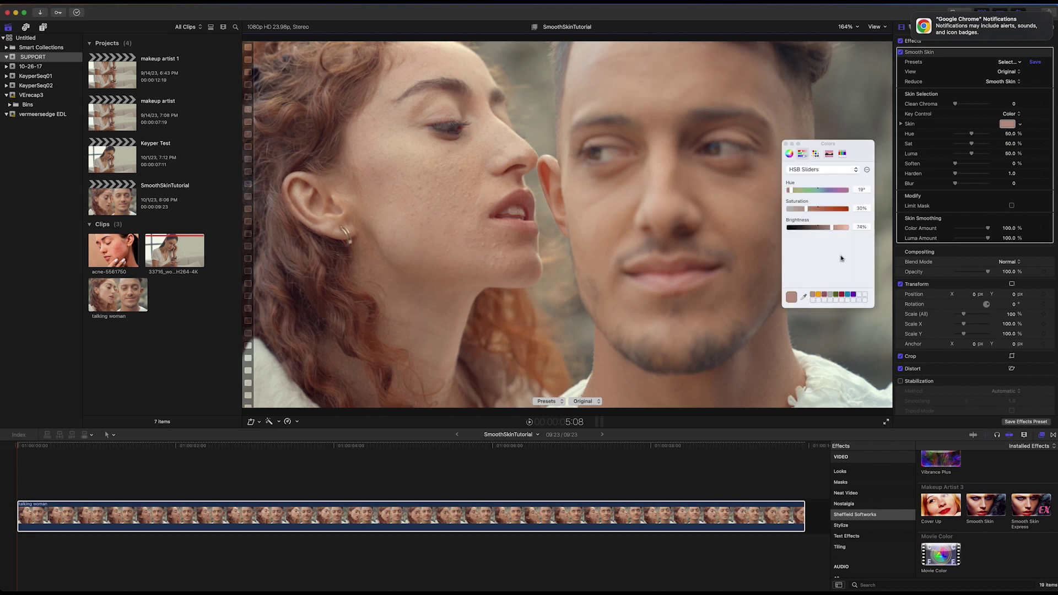
click(804, 297)
click(438, 193)
click(786, 144)
click(1007, 72)
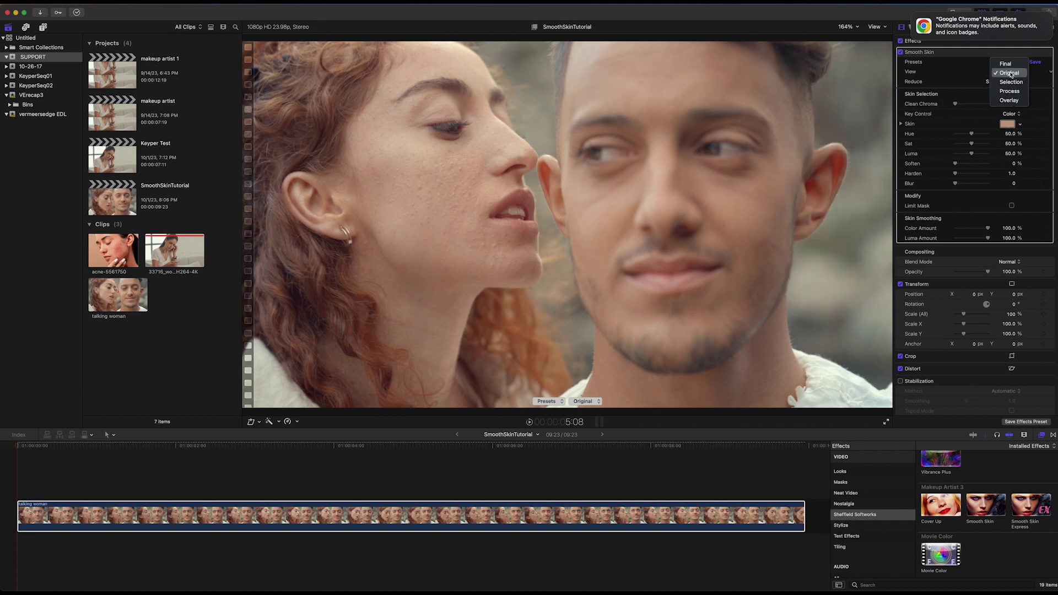
click(1012, 83)
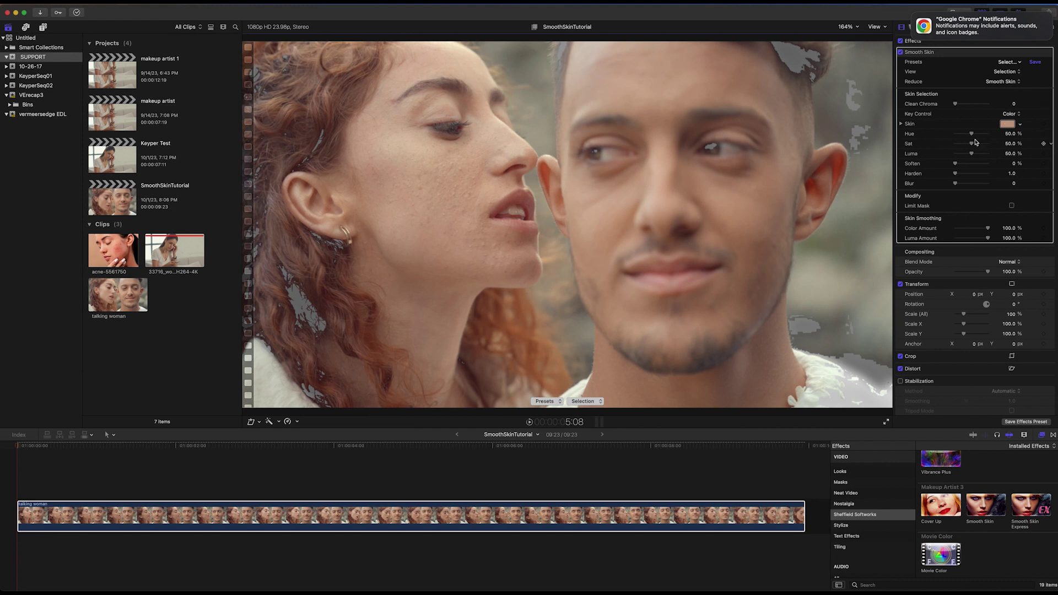
Tune the skin selection to Hue 4.48% and Soften 26.86%, with maximum Harden, added Blur and Dilate 80.0.
drag(971, 134, 965, 155)
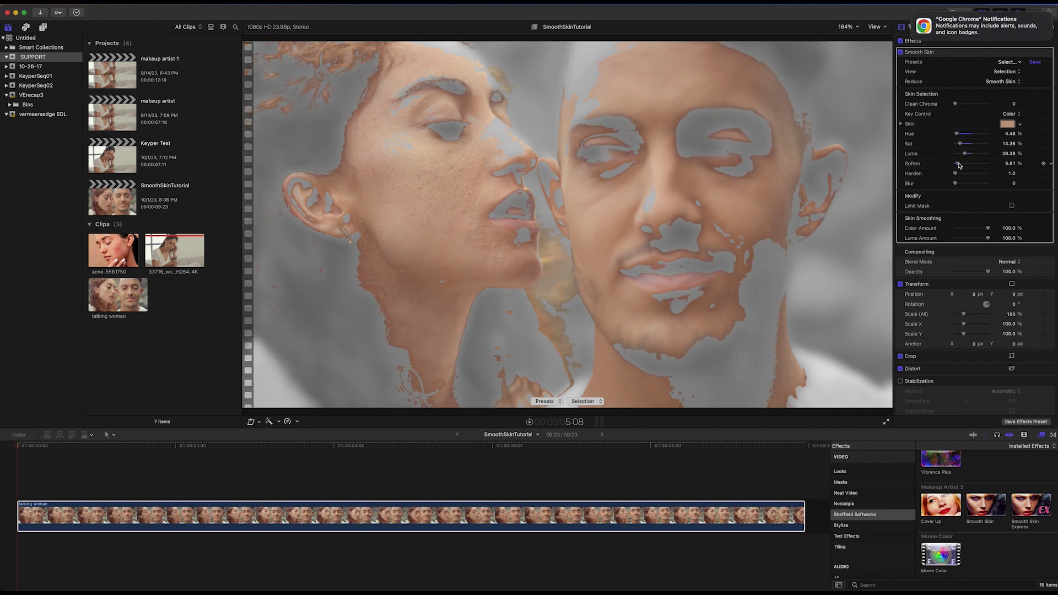
drag(957, 167, 966, 167)
drag(956, 174, 1022, 177)
drag(955, 183, 974, 190)
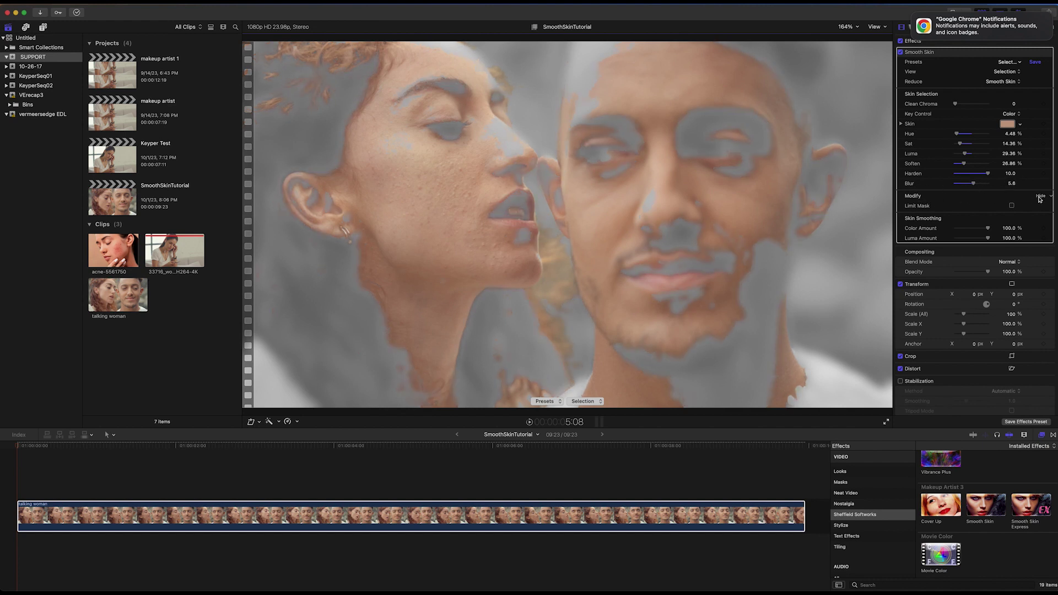
click(1039, 197)
drag(955, 206, 987, 209)
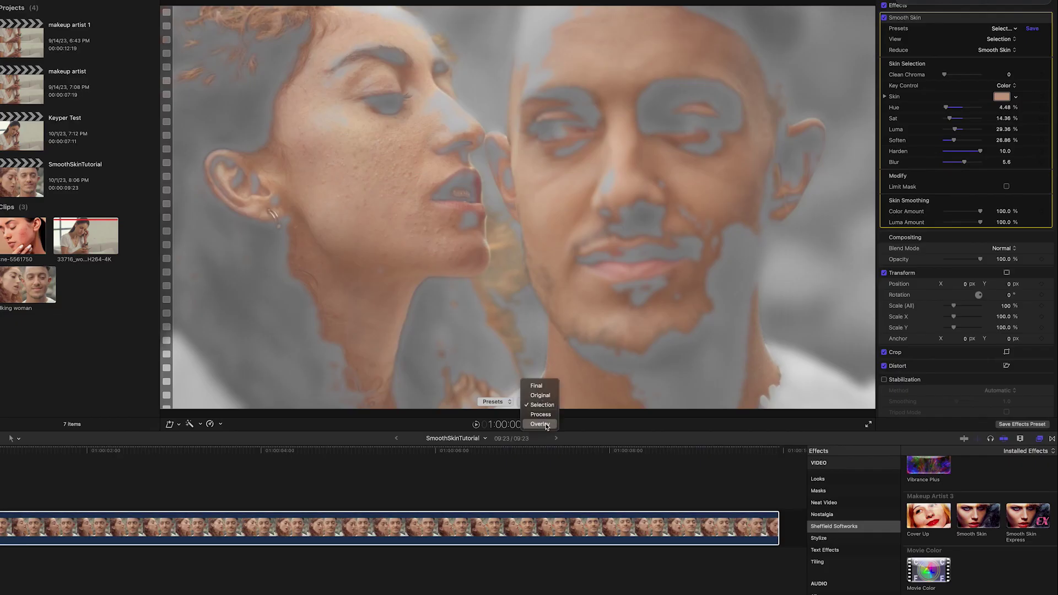
Preview as Overlay, set Skin Smoothing Lines to 1.07, then return the View to Final.
click(546, 424)
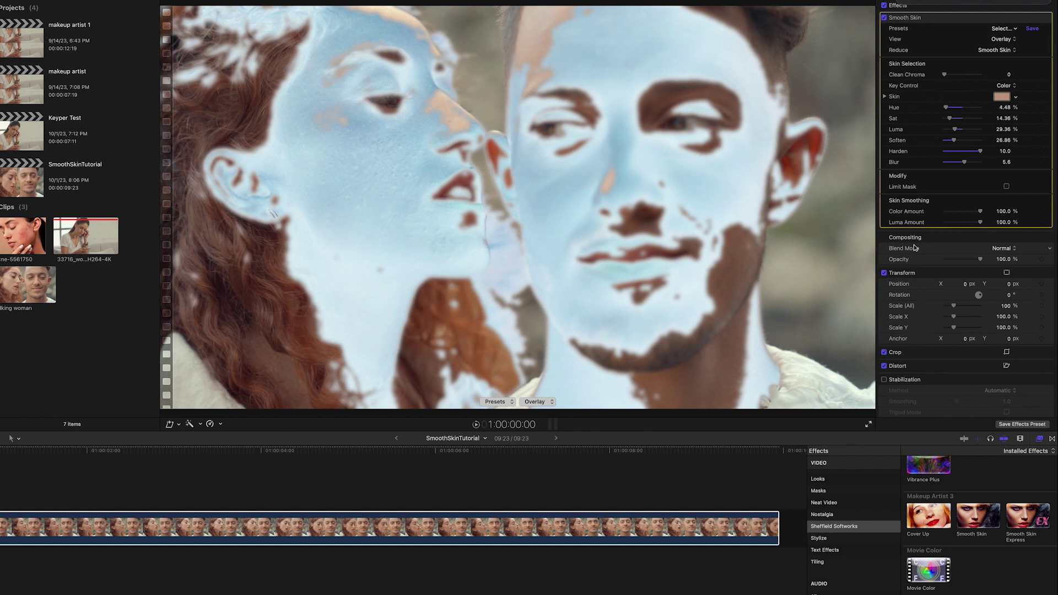
click(1037, 201)
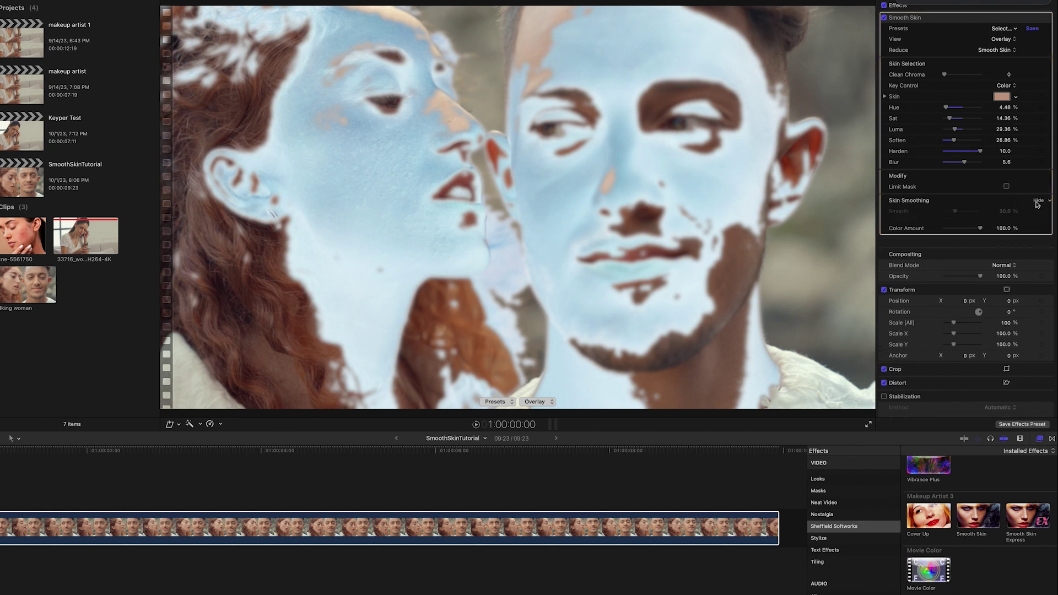
drag(944, 233, 949, 236)
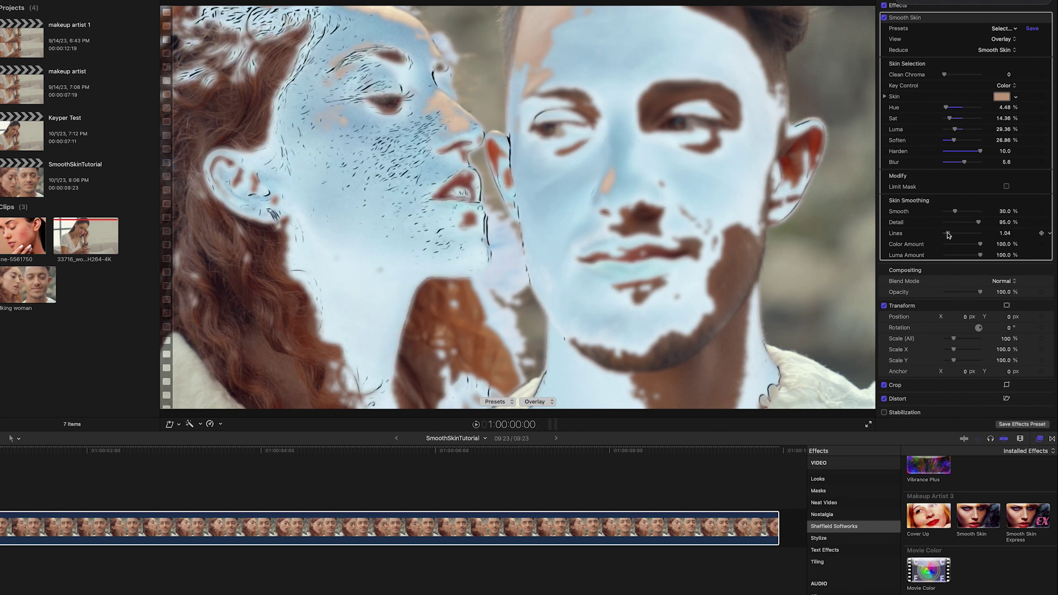
drag(948, 235, 948, 235)
click(536, 402)
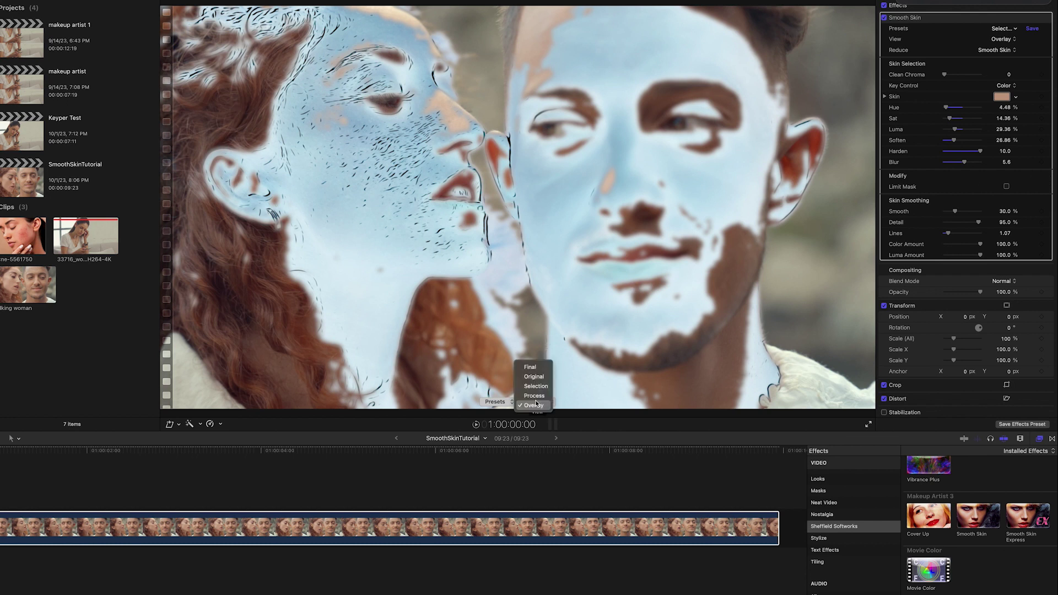
click(541, 367)
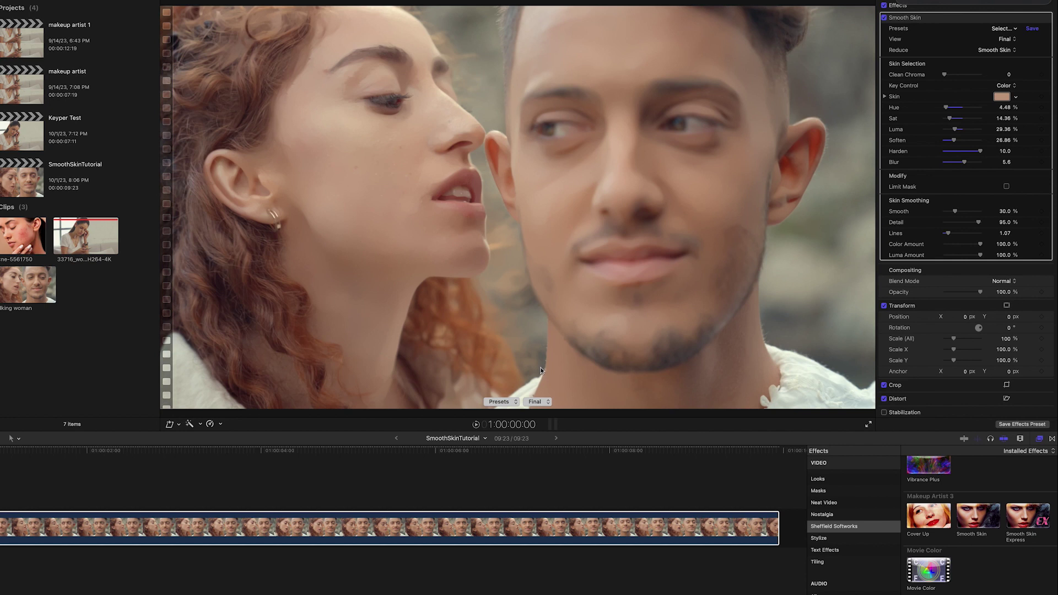
Set Smooth to 20.65% and Detail to about 90.63%, with Color Amount at 78.69%.
drag(955, 211, 982, 212)
drag(980, 222, 977, 224)
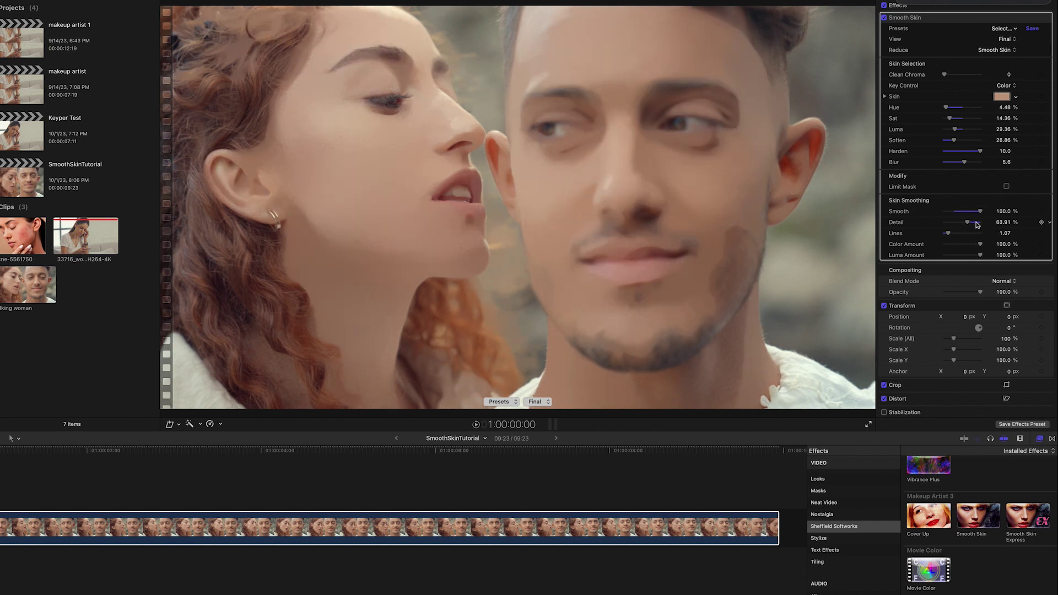
drag(977, 224, 970, 249)
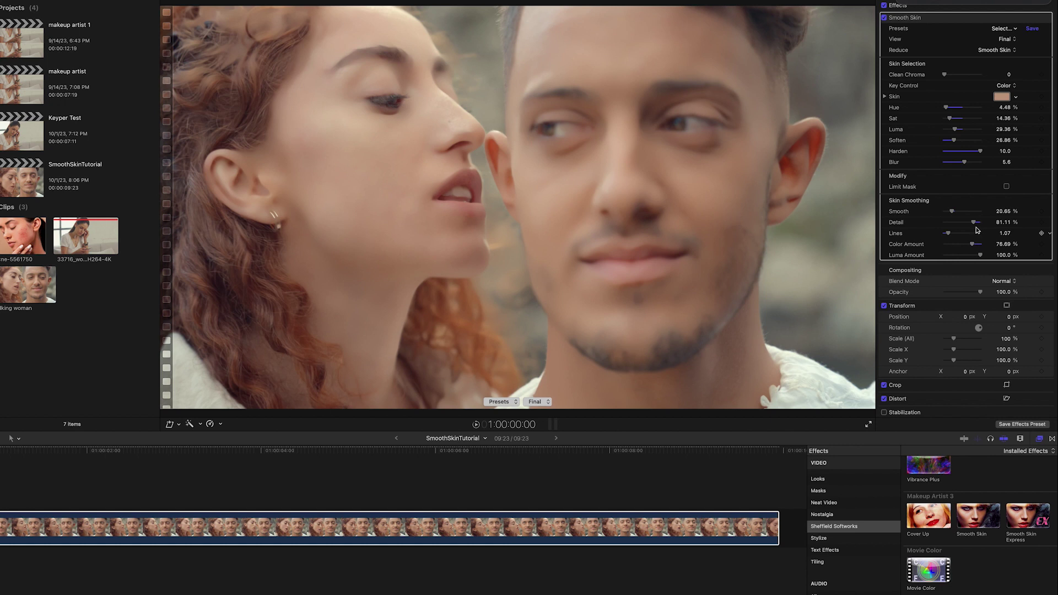
drag(974, 222, 976, 224)
drag(976, 223, 978, 223)
Toggle Smooth Skin off and back on to compare against the original image.
click(884, 18)
click(885, 18)
click(1003, 39)
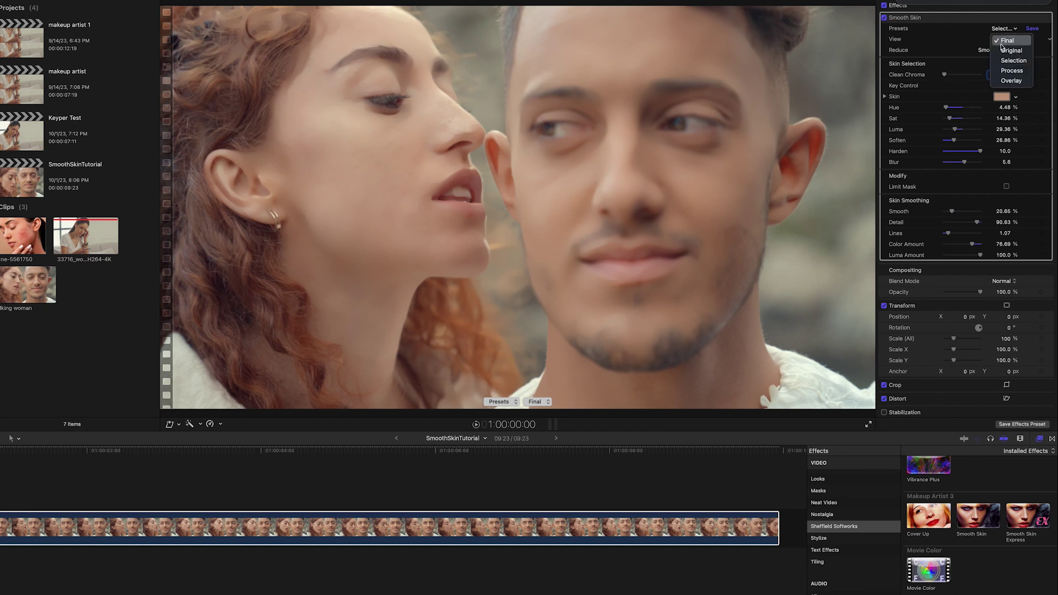
In Selection view, add an oval limit mask over the woman's face, angled 20.7° at size 0.79.
click(1002, 63)
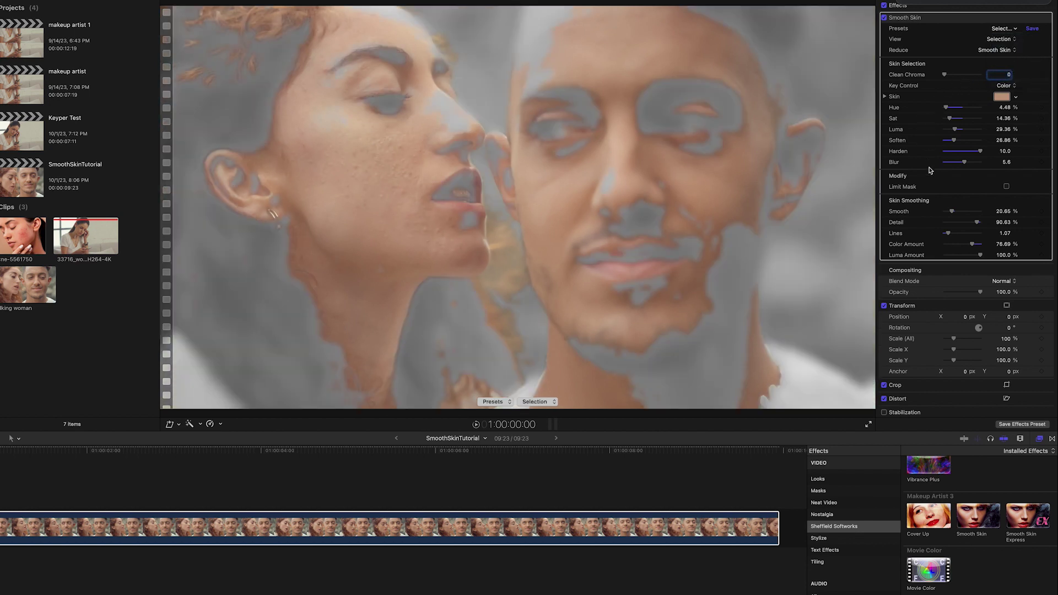
click(1007, 186)
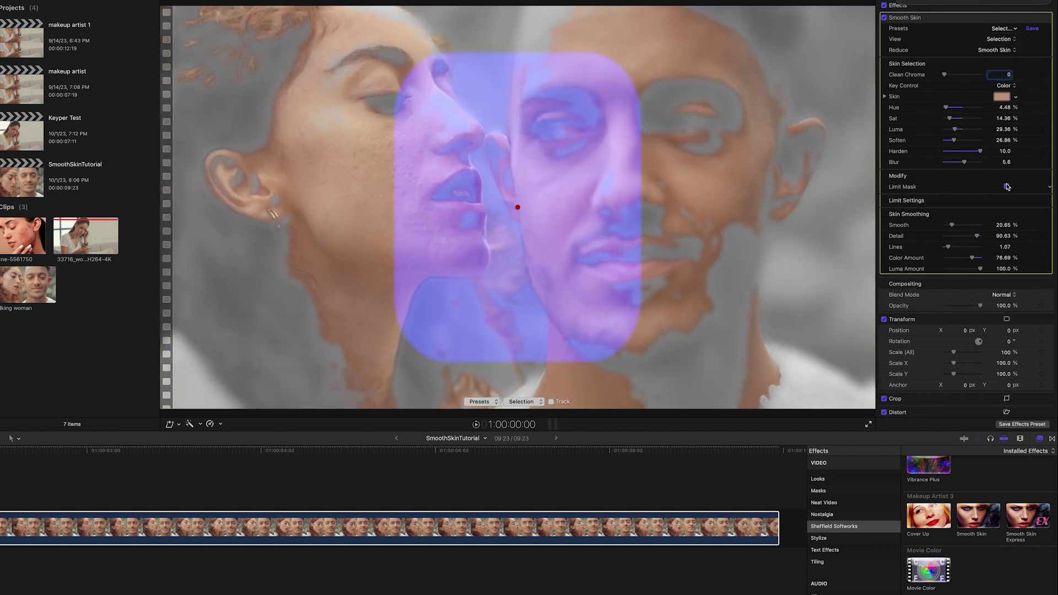
click(1040, 201)
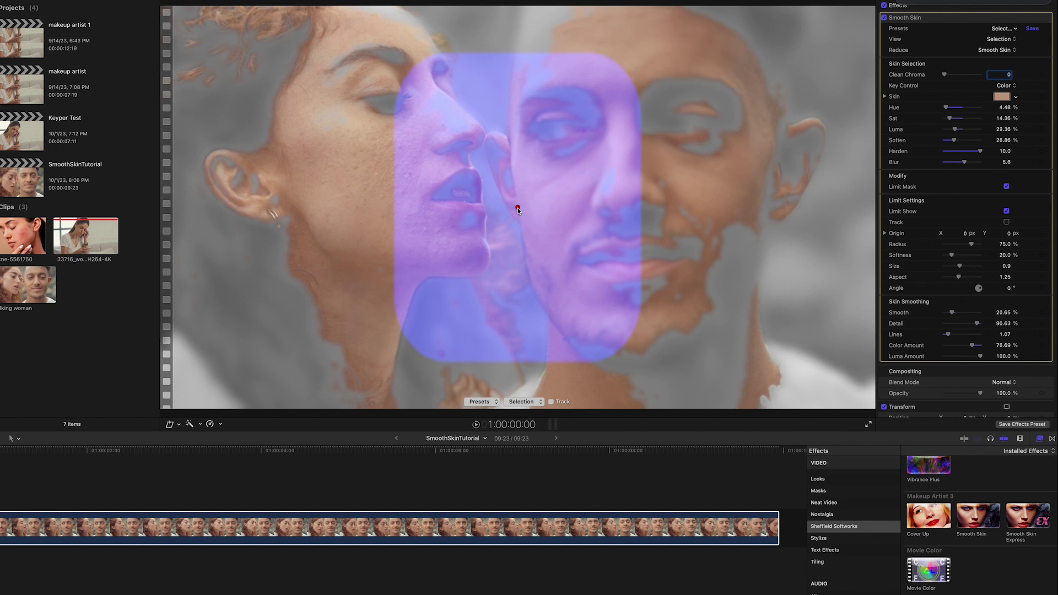
drag(517, 208, 369, 155)
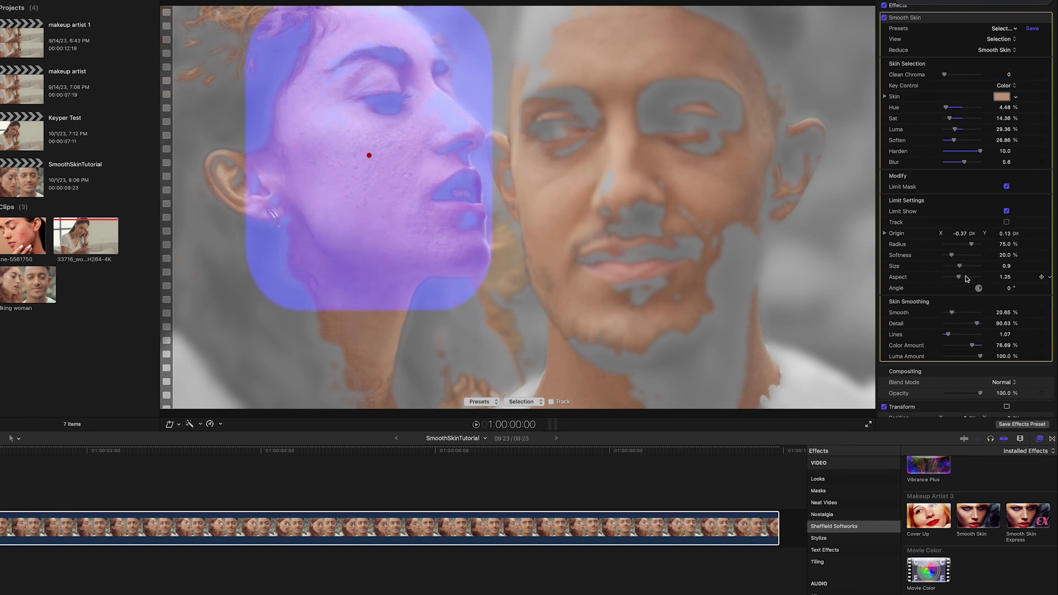
mouse_move(972, 247)
mouse_down()
mouse_move(950, 251)
mouse_move(962, 257)
mouse_up()
drag(1010, 290, 1010, 289)
drag(958, 268, 957, 267)
Play the clip to check the mask coverage, then go back to the clip start.
key(space)
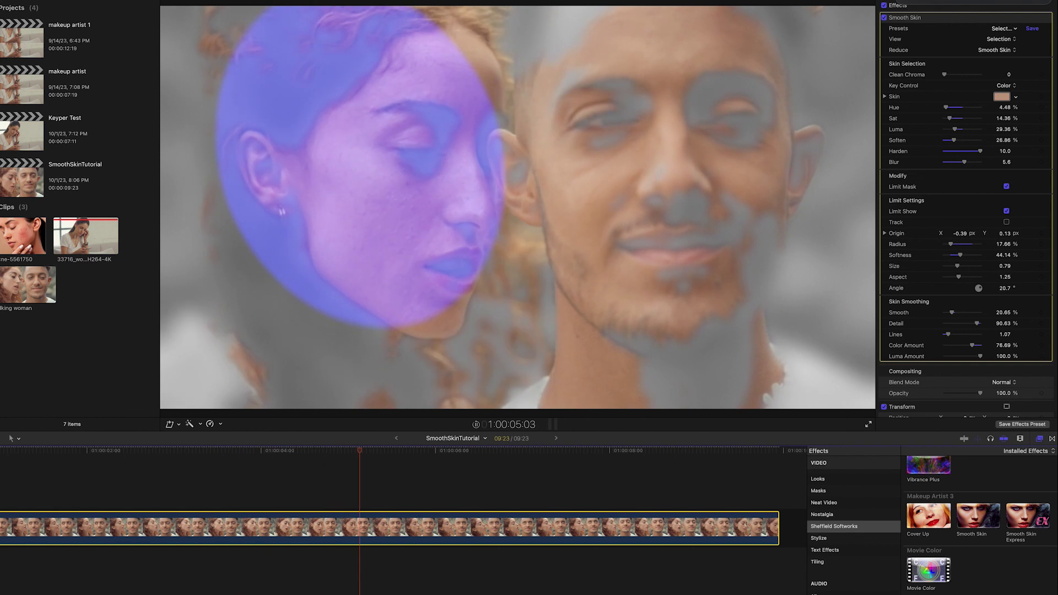
key(space)
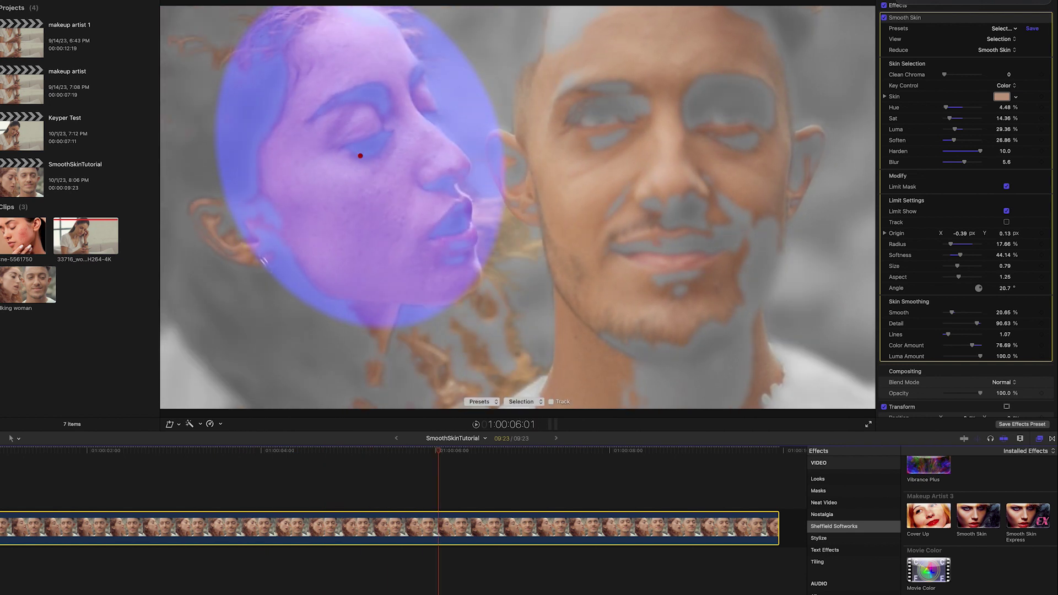
click(3, 456)
Turn on mask tracking on the woman's eye, offset the mask down over her face, and track forward.
click(1007, 222)
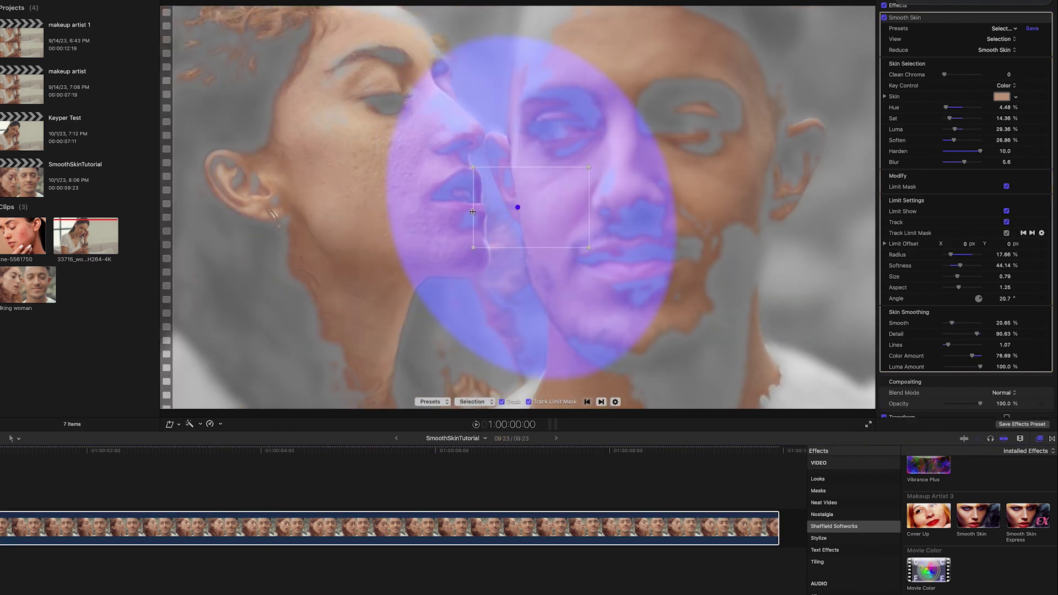
drag(589, 212, 399, 122)
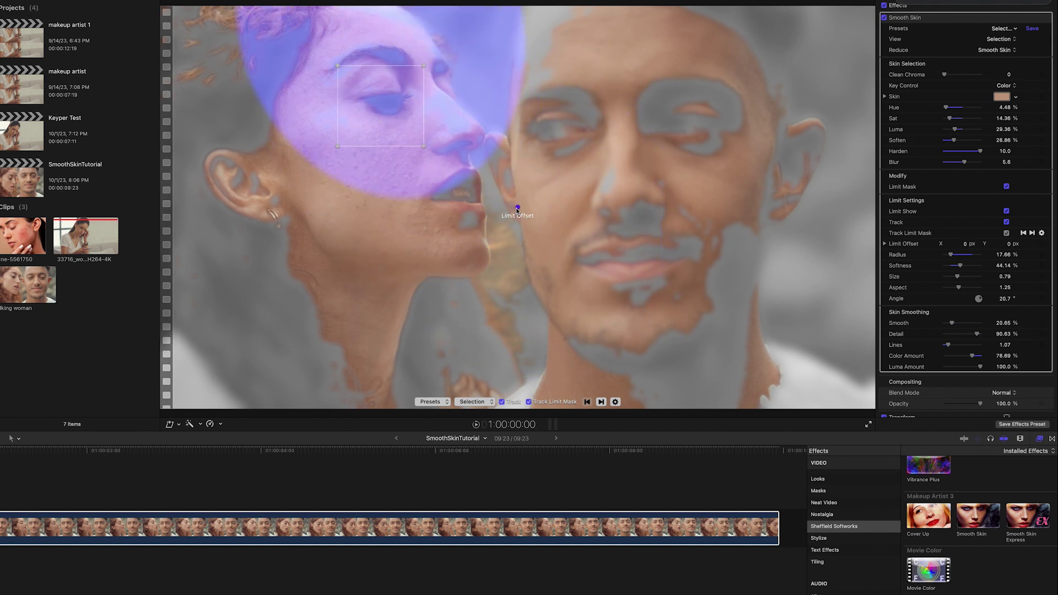
drag(517, 210, 508, 346)
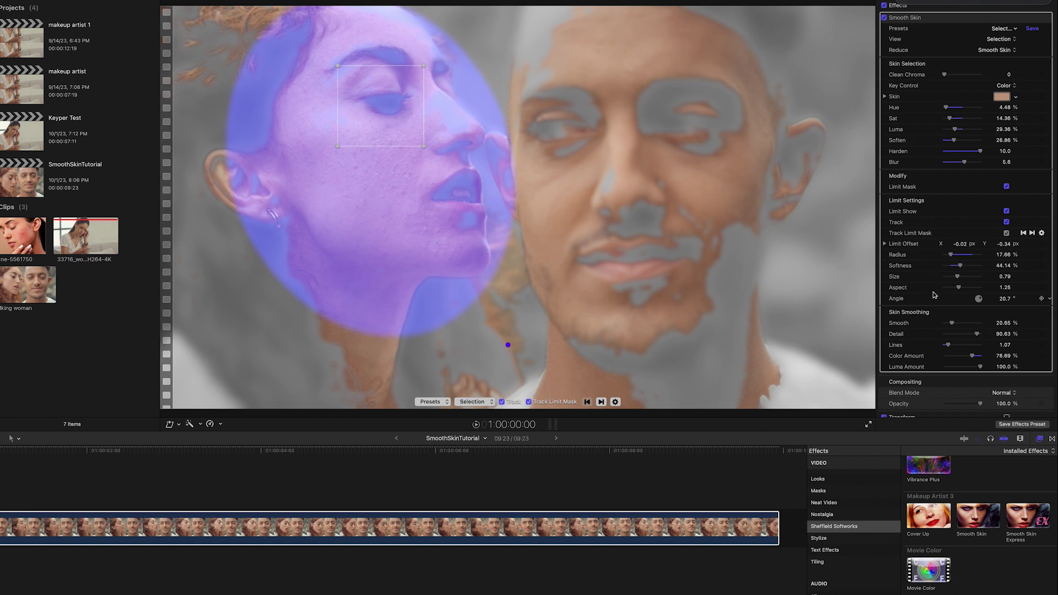
click(1033, 234)
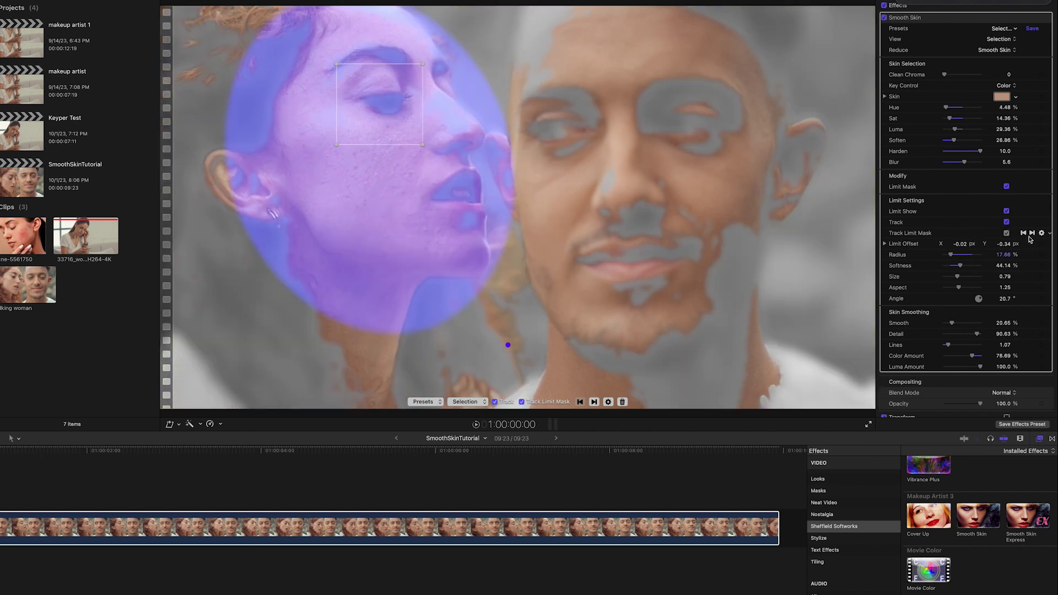
Play back the tracked mask, then replay it from the start of the clip.
key(space)
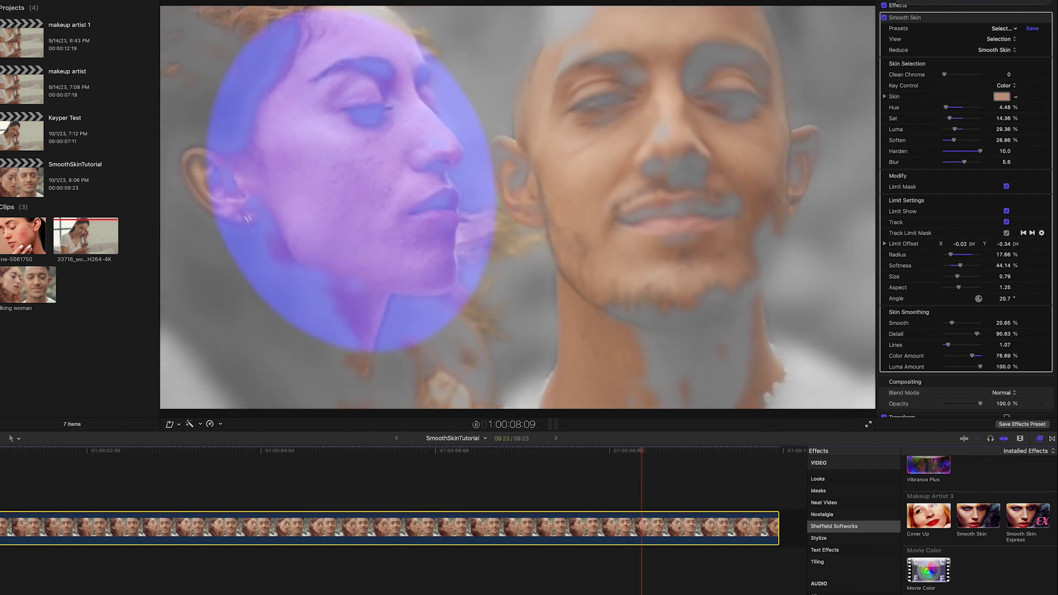
key(space)
key(Home)
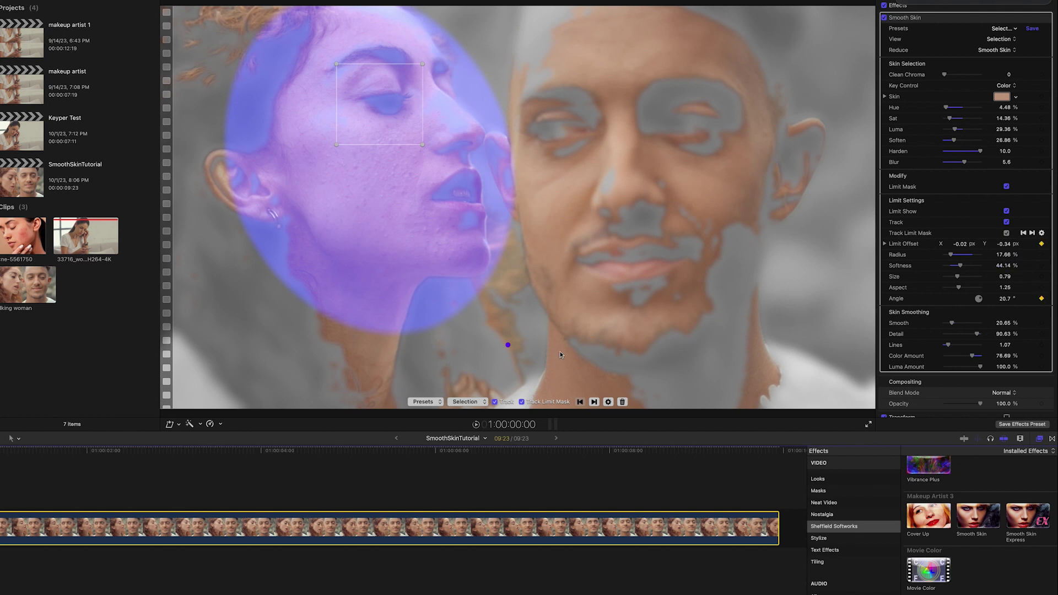
key(space)
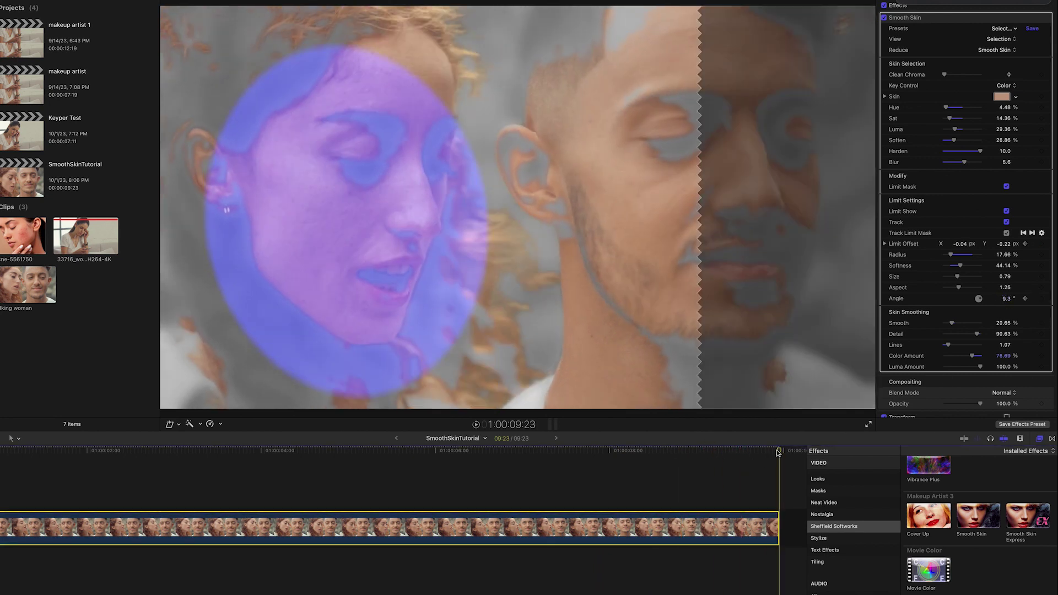
Around 1:00:05:04, enlarge the tracked oval mask to size 0.87 and switch the View to Final.
drag(778, 452, 351, 451)
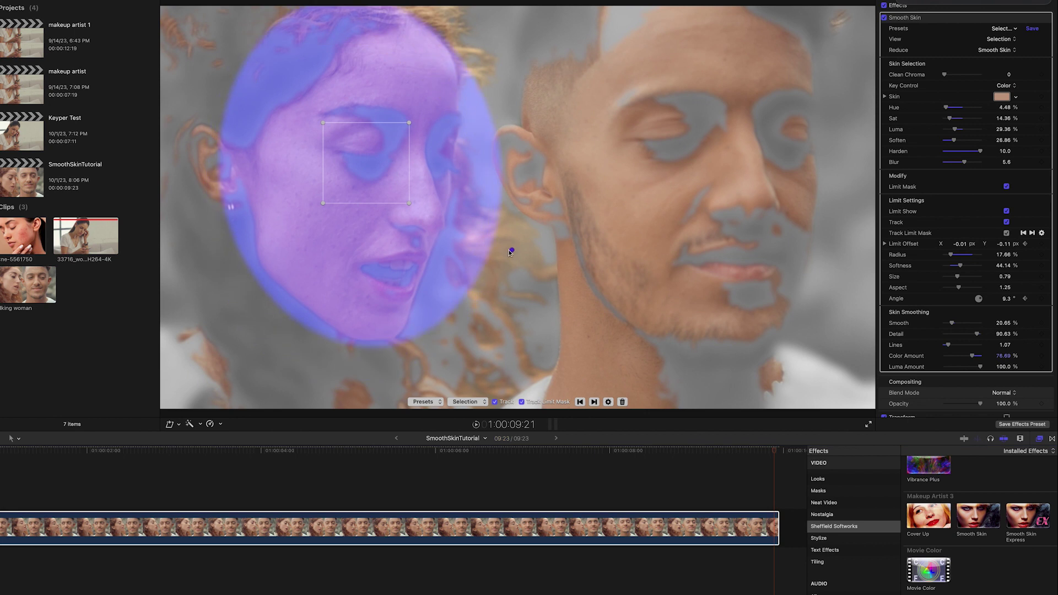
key(space)
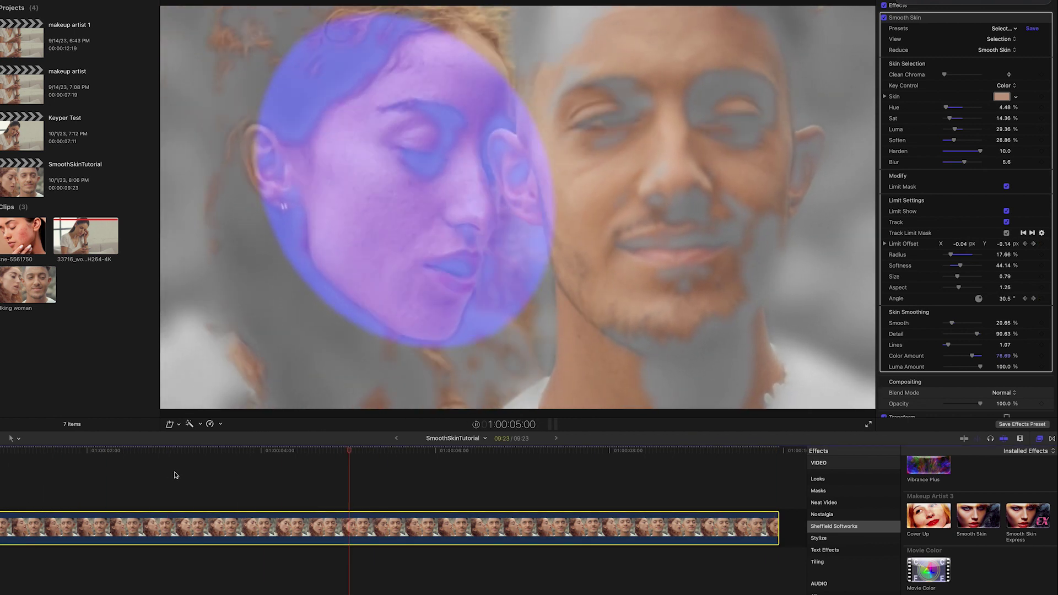
key(space)
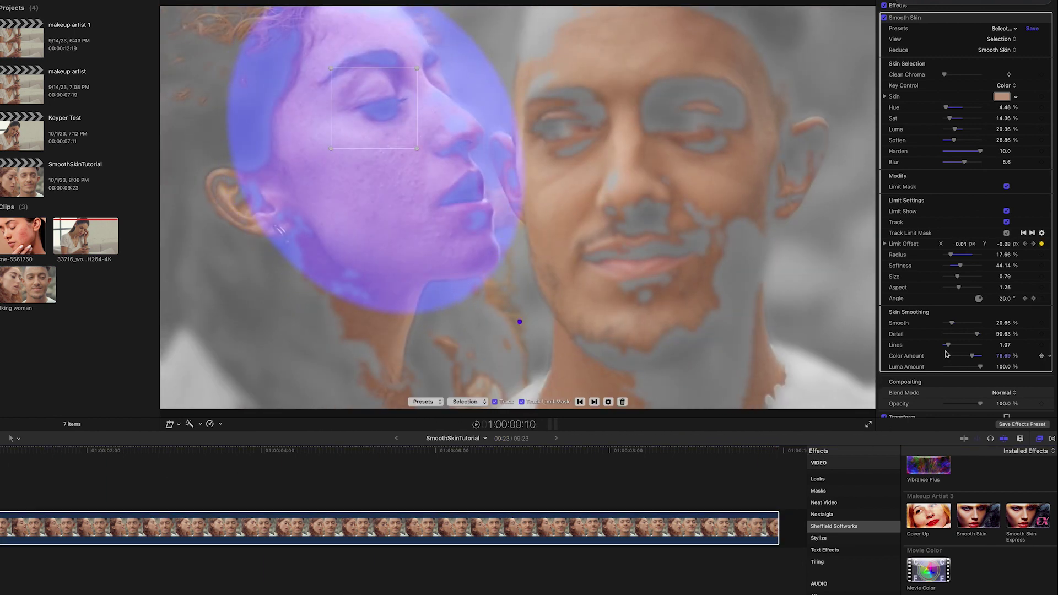
drag(959, 278, 962, 278)
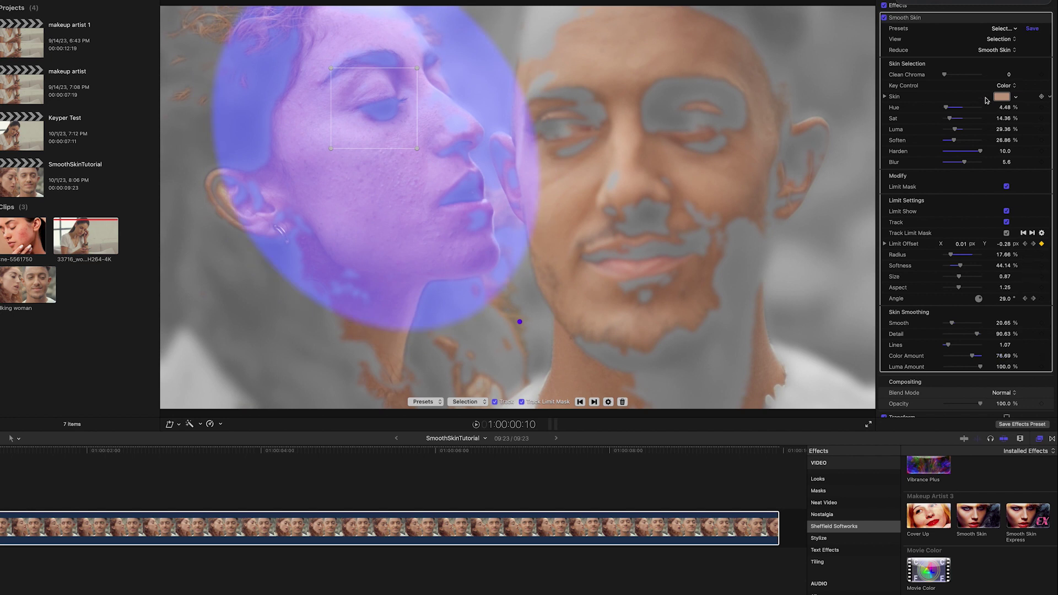
click(469, 402)
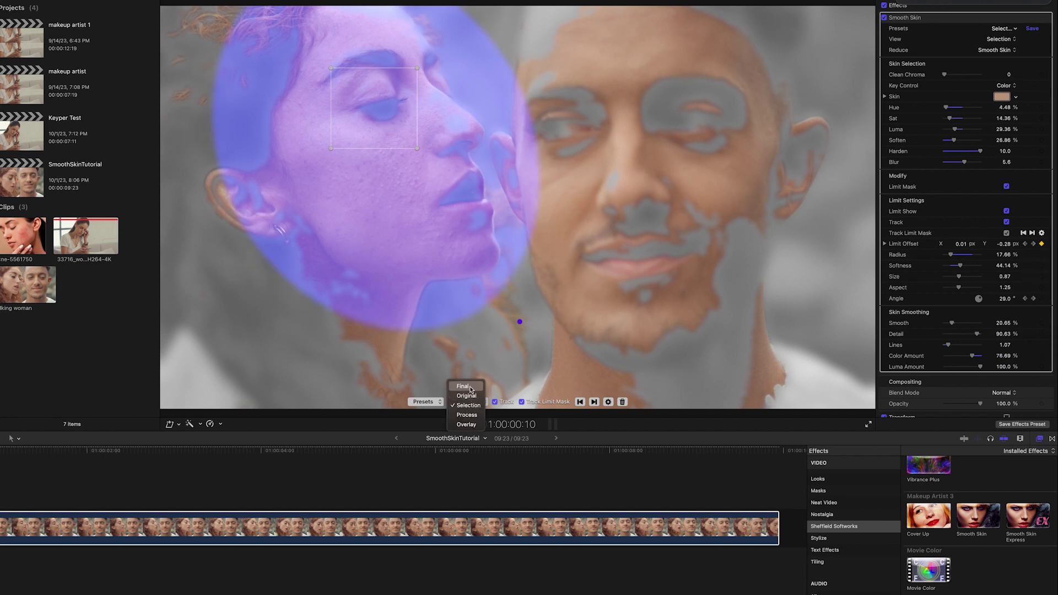
click(470, 389)
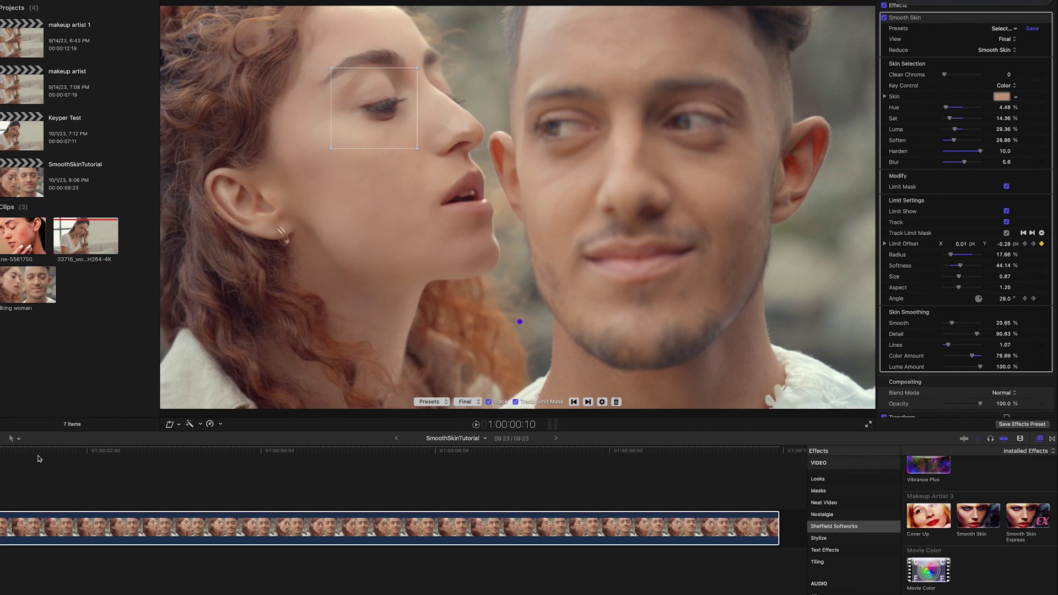
Play the final smoothed clip and jump to another point in the timeline to review it.
key(space)
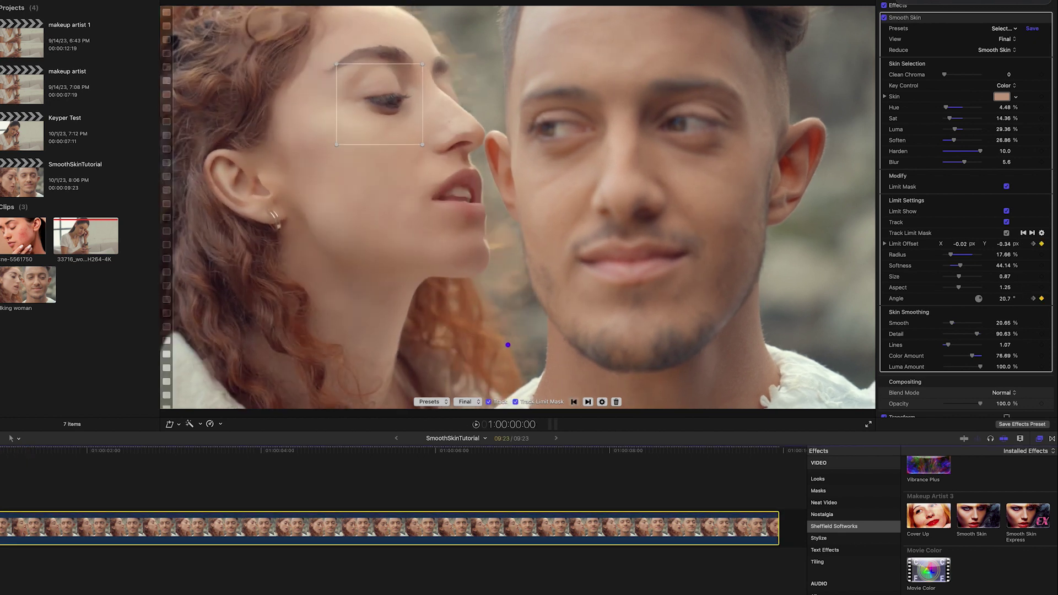
click(106, 532)
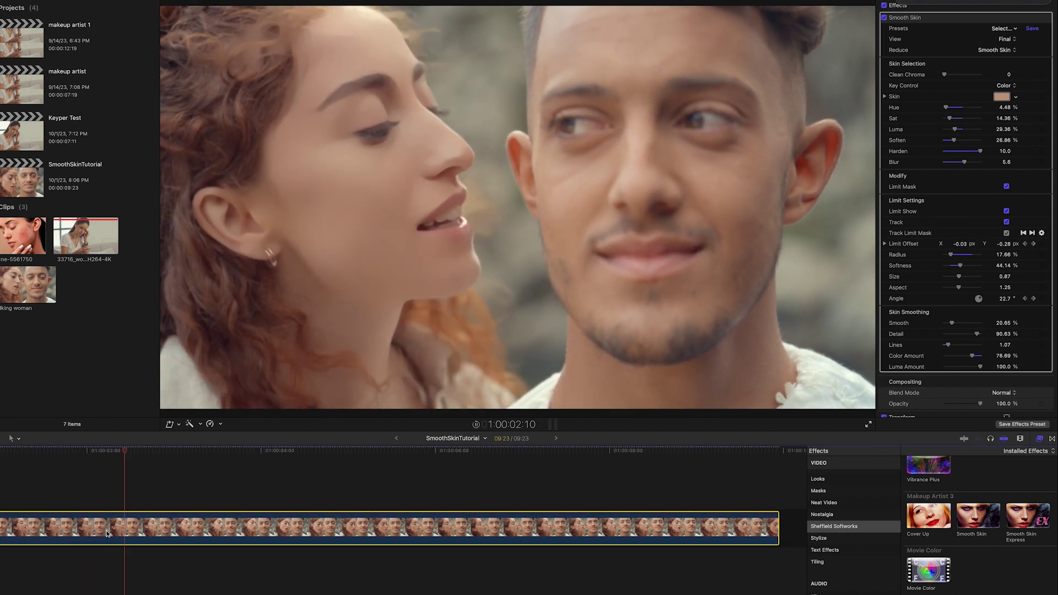